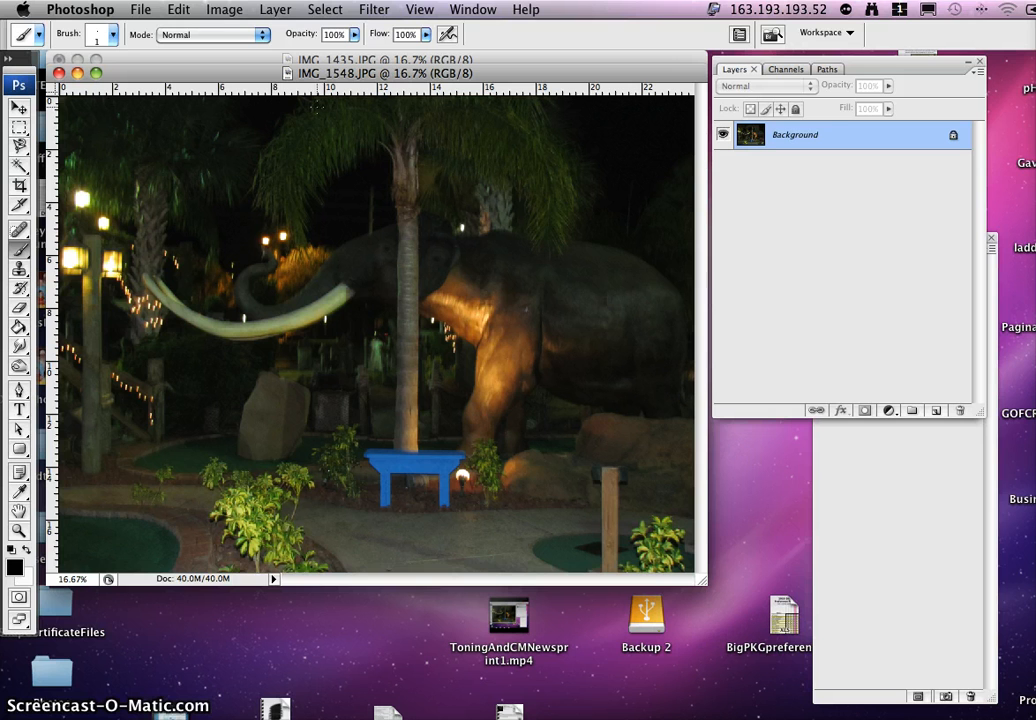
left_click(297, 106)
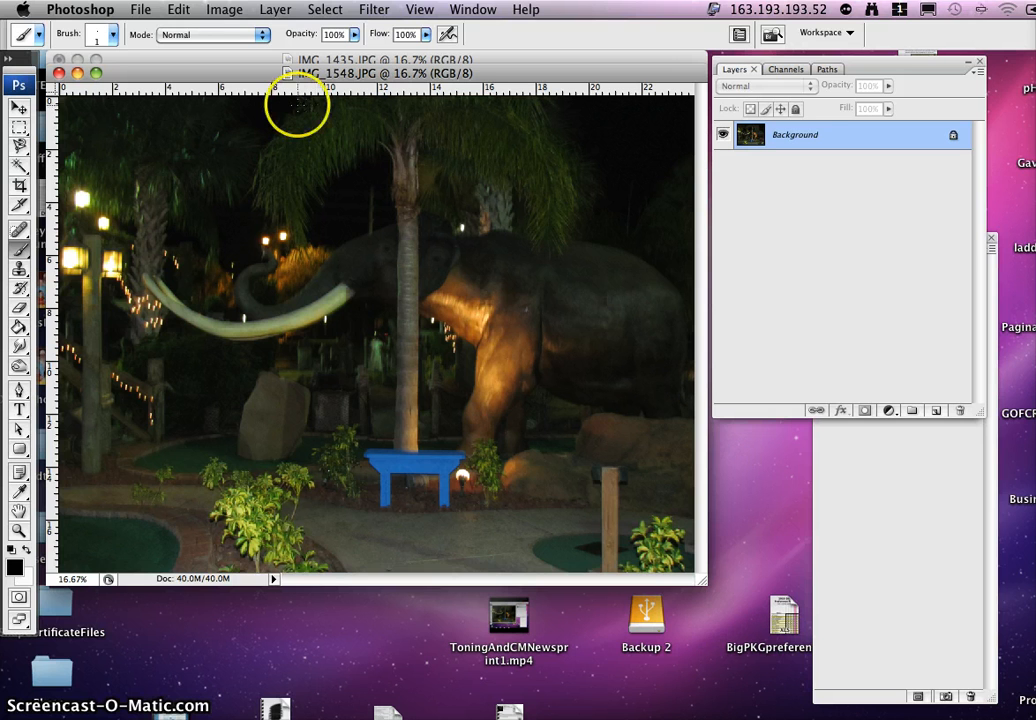
left_click(297, 106)
left_click(298, 106)
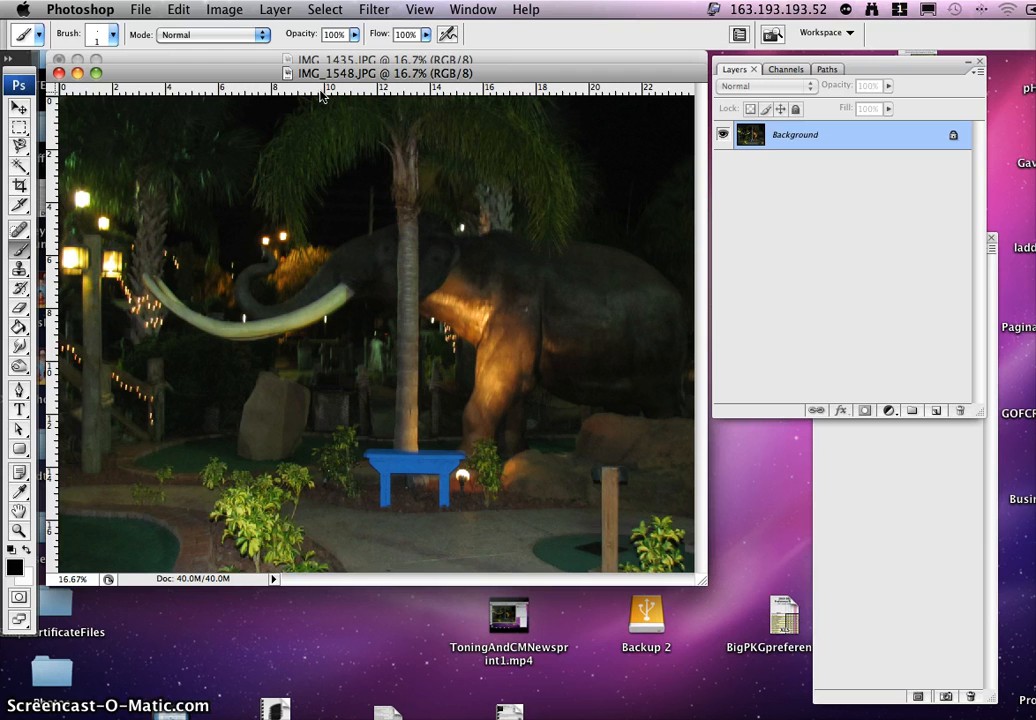
left_click(321, 93)
left_click(327, 88)
left_click(340, 80)
left_click(354, 80)
left_click(274, 76)
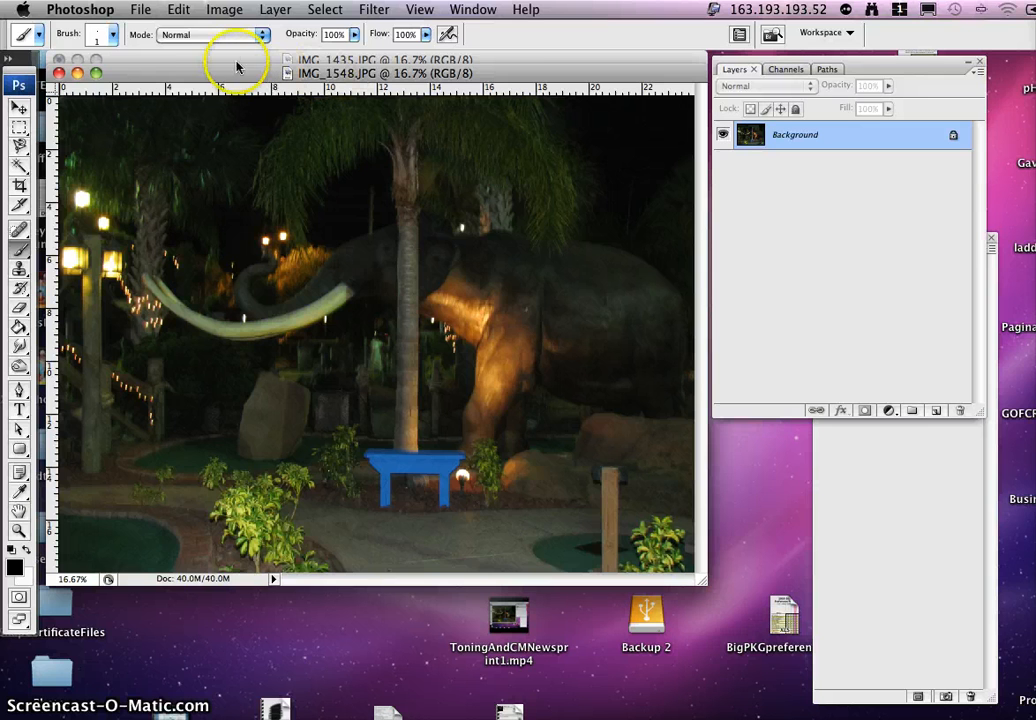
- Open the image size settings for IMG_1548.JPG
left_click(225, 10)
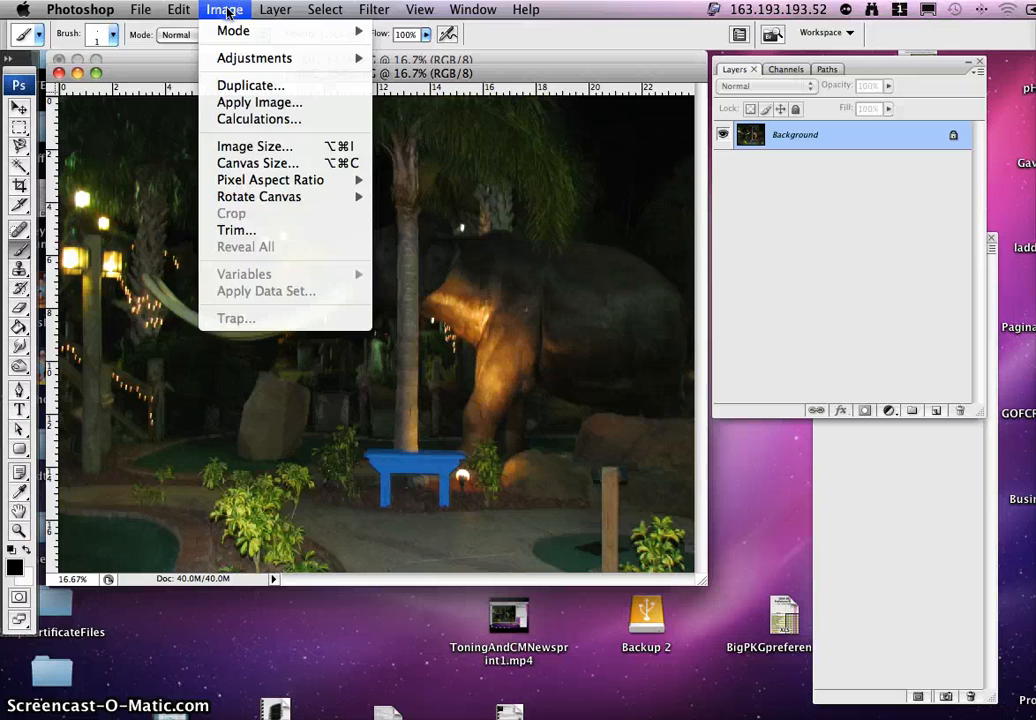
left_click(258, 146)
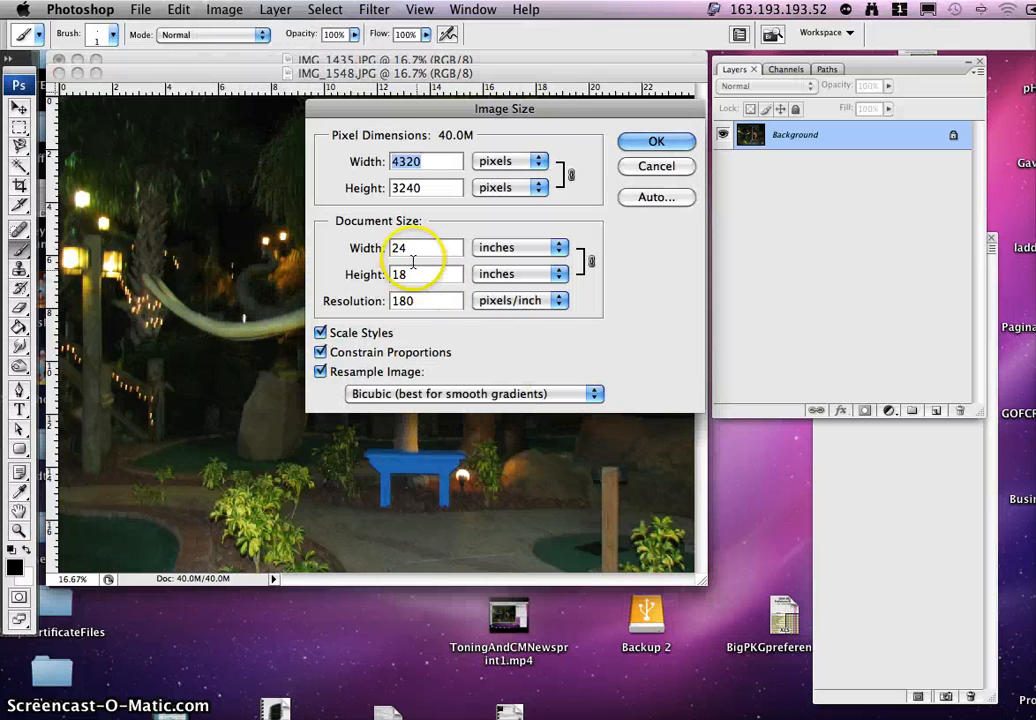
left_click(321, 372)
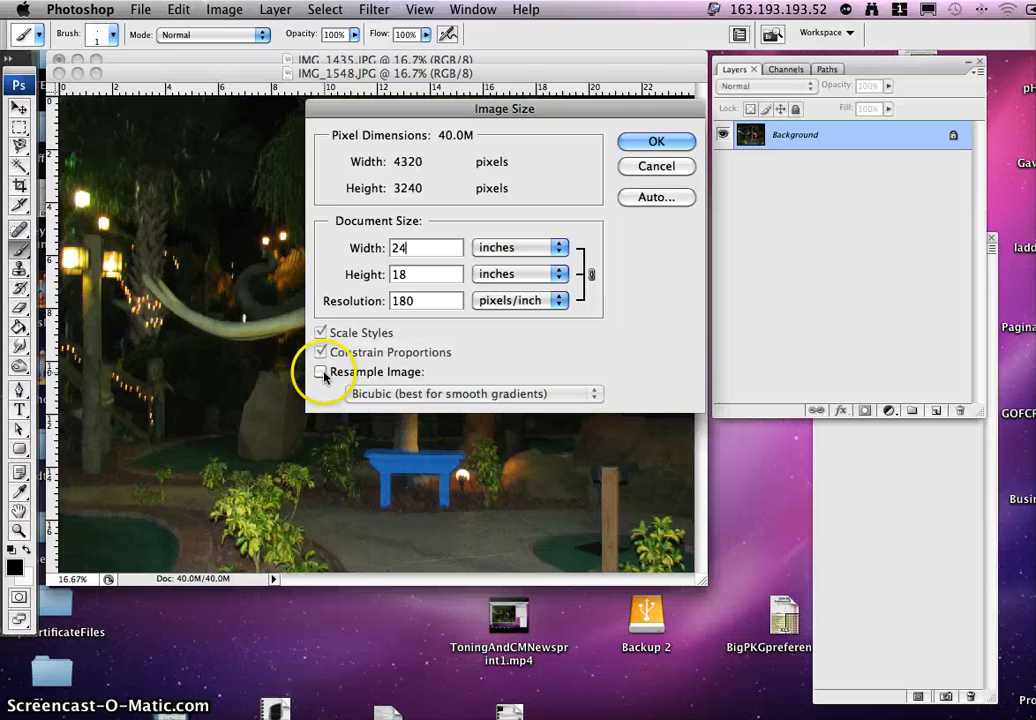
double_click(431, 300)
type("200")
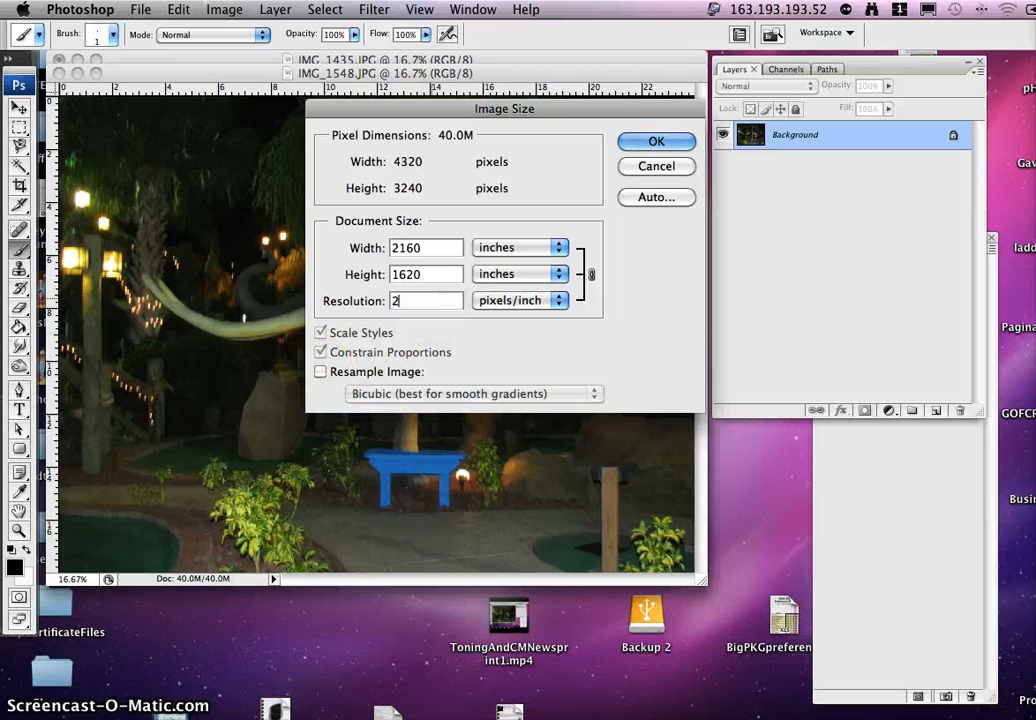
left_click(412, 247)
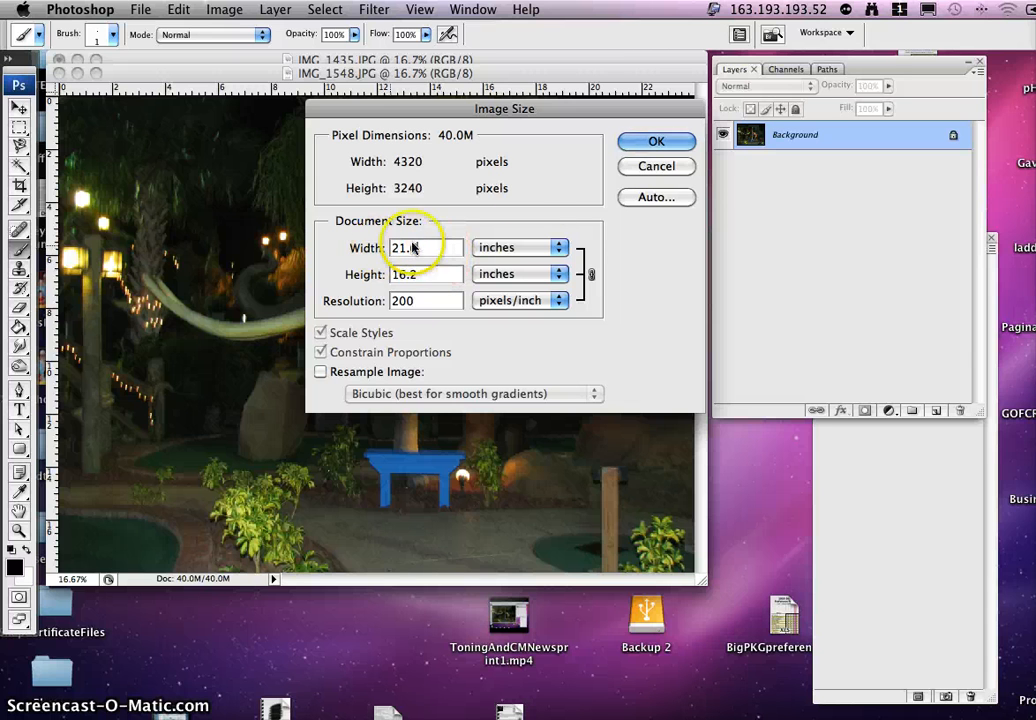
key("Down")
left_click(648, 170, "alt")
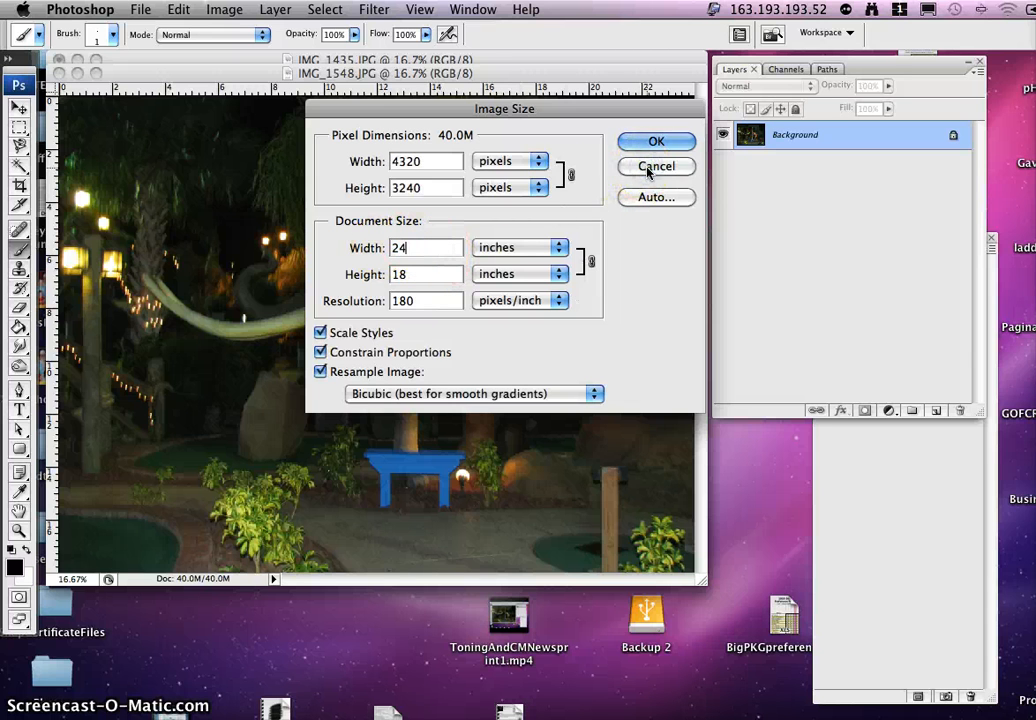
- Turn off image resampling and set the document resolution to 200 pixels/inch
left_click(320, 371)
double_click(420, 300)
type("200")
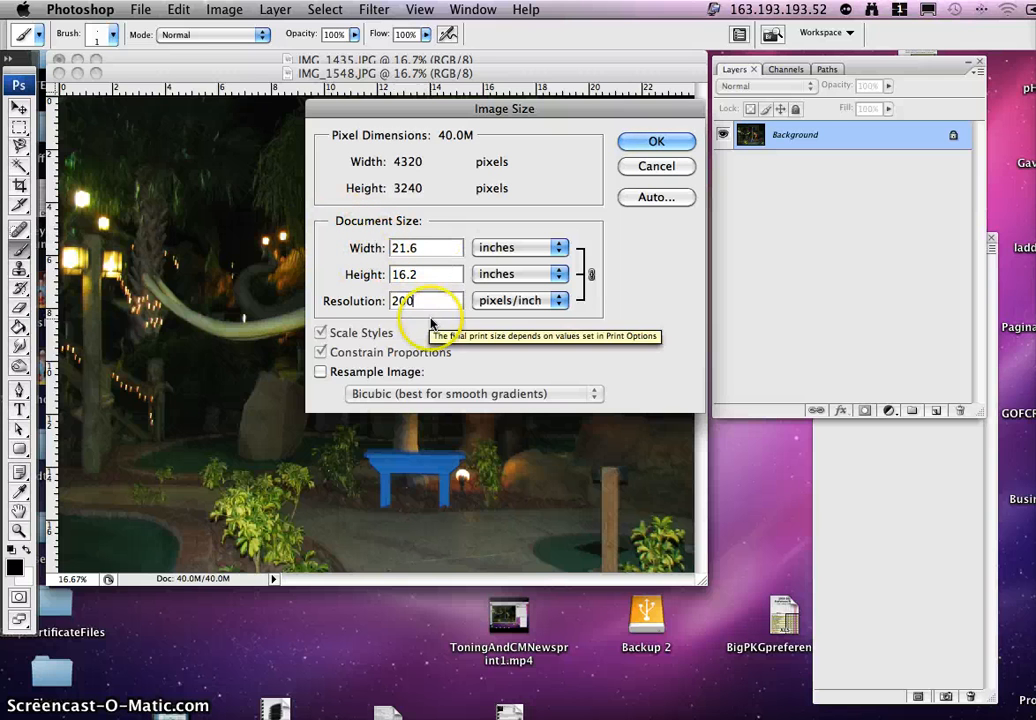
- Turn image resampling back on and resize the photo to a document width of 3 inches
left_click(321, 372)
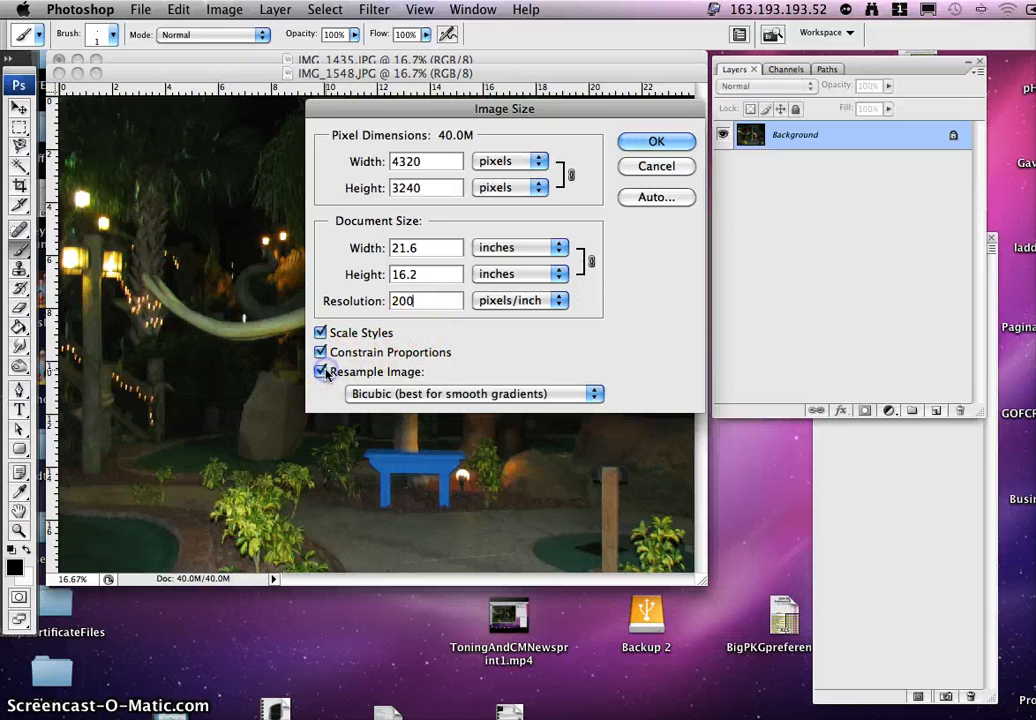
double_click(440, 247)
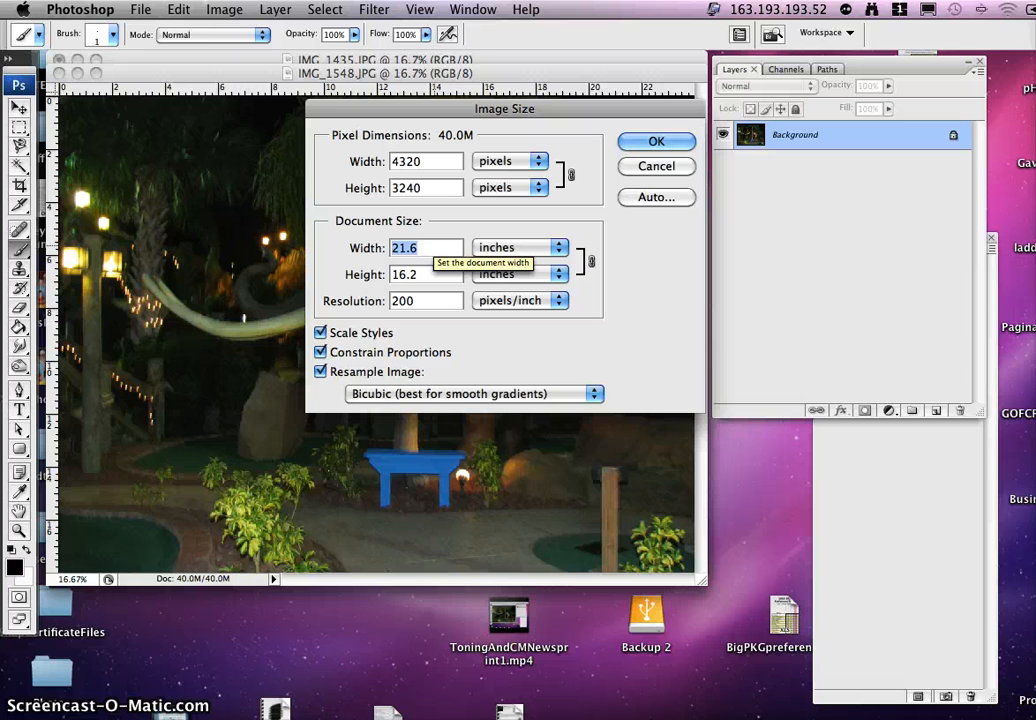
type("3")
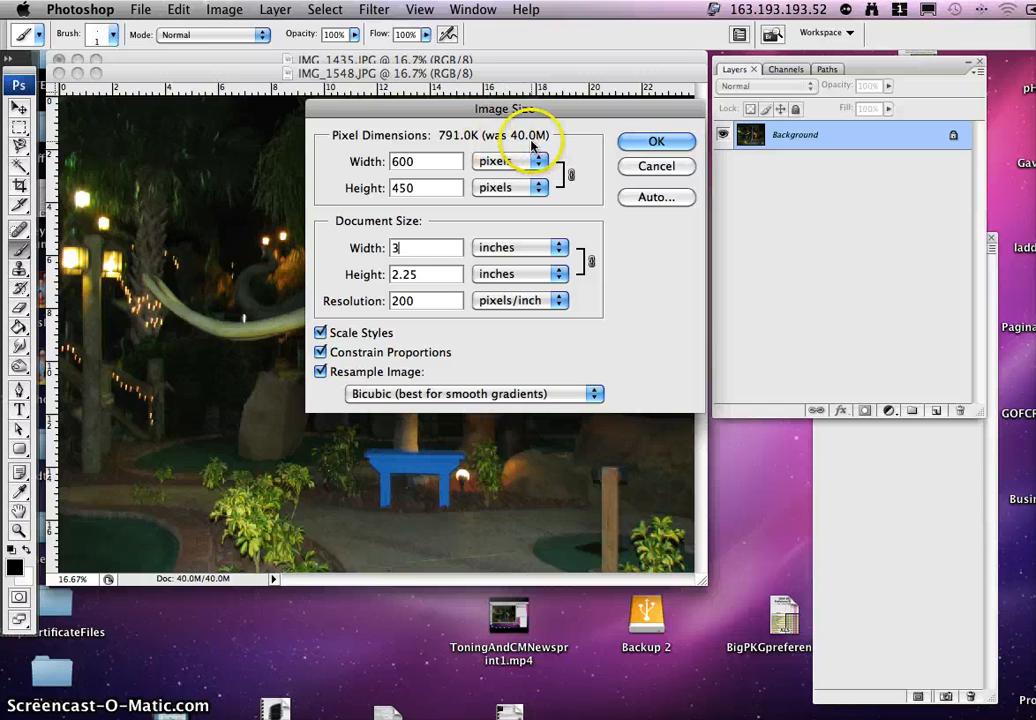
left_click(643, 146)
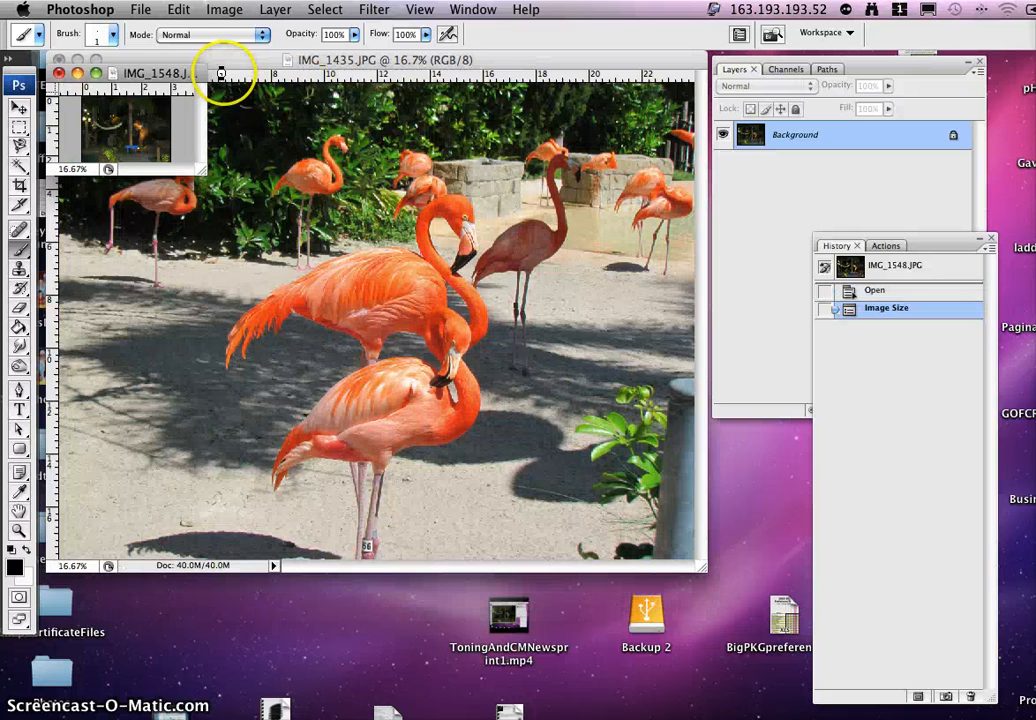
- Examine the resized mammoth photo at 100% magnification, with its window moved clear of the edge of the flamingo image's window
key("super+equal")
key("super+equal")
key("super+equal")
key("super+equal")
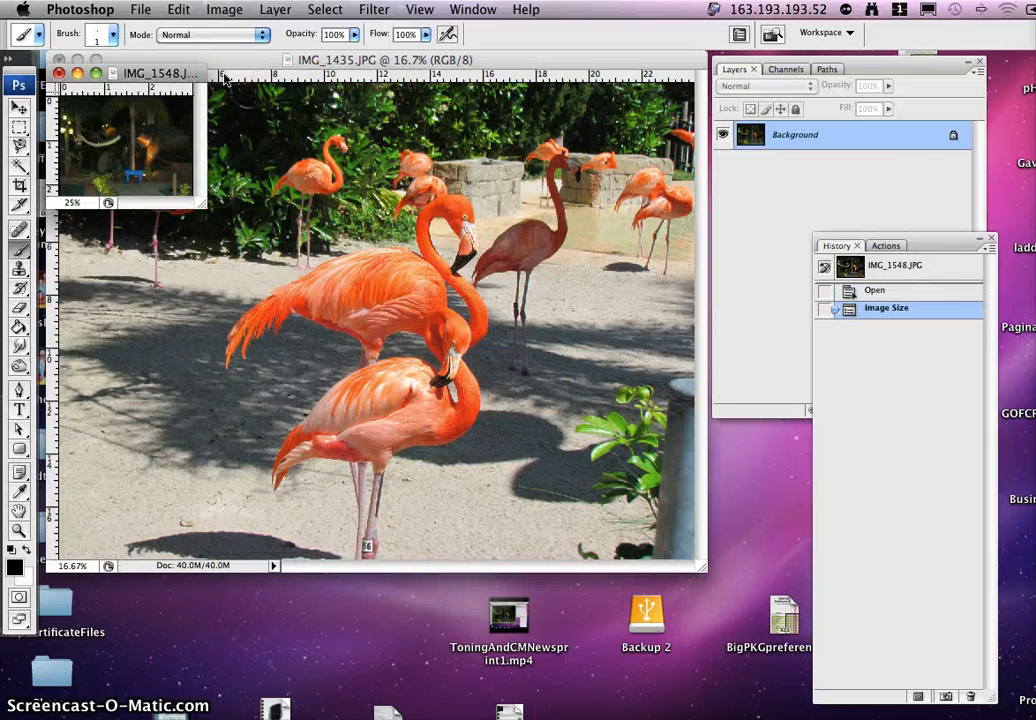
key("super+equal")
key("super+equal")
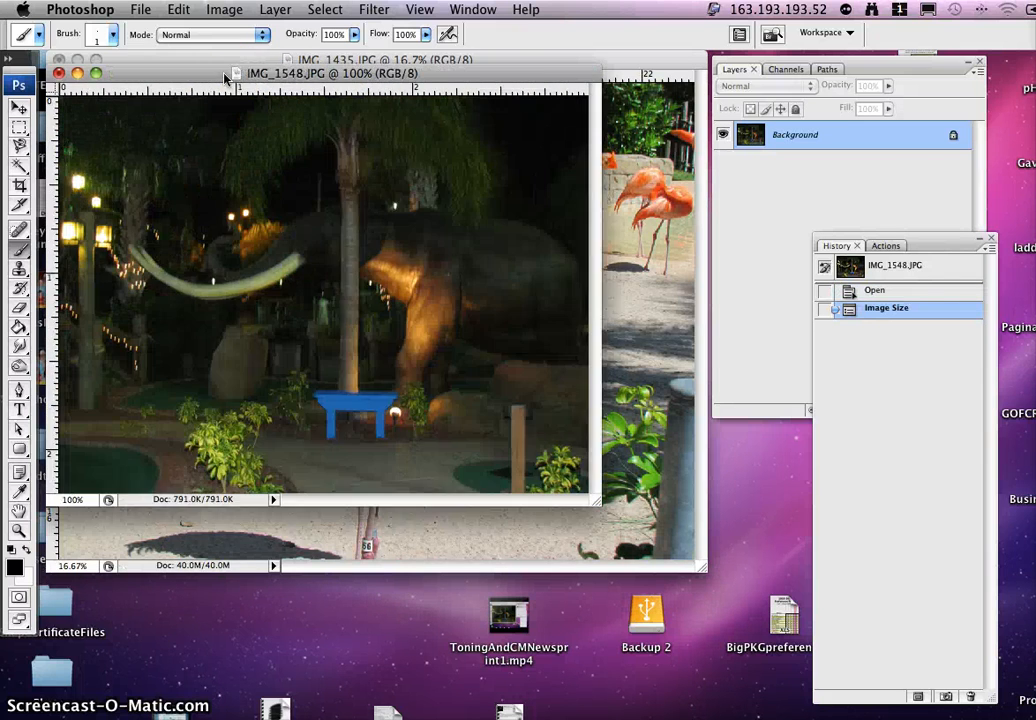
key("super+minus")
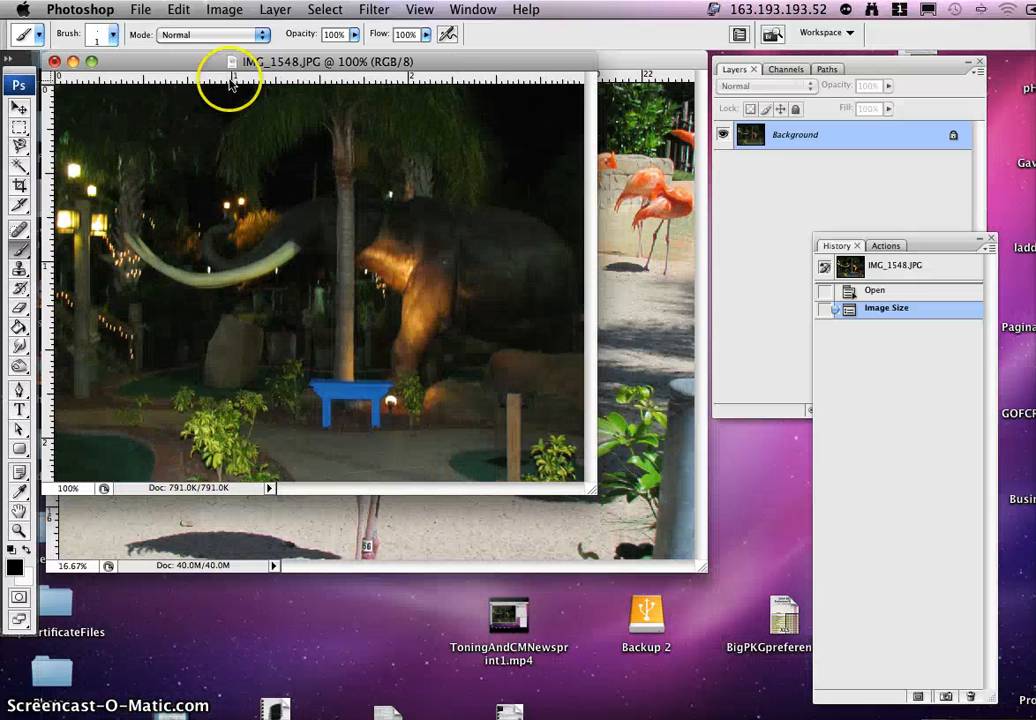
left_click_drag(194, 69, 226, 96)
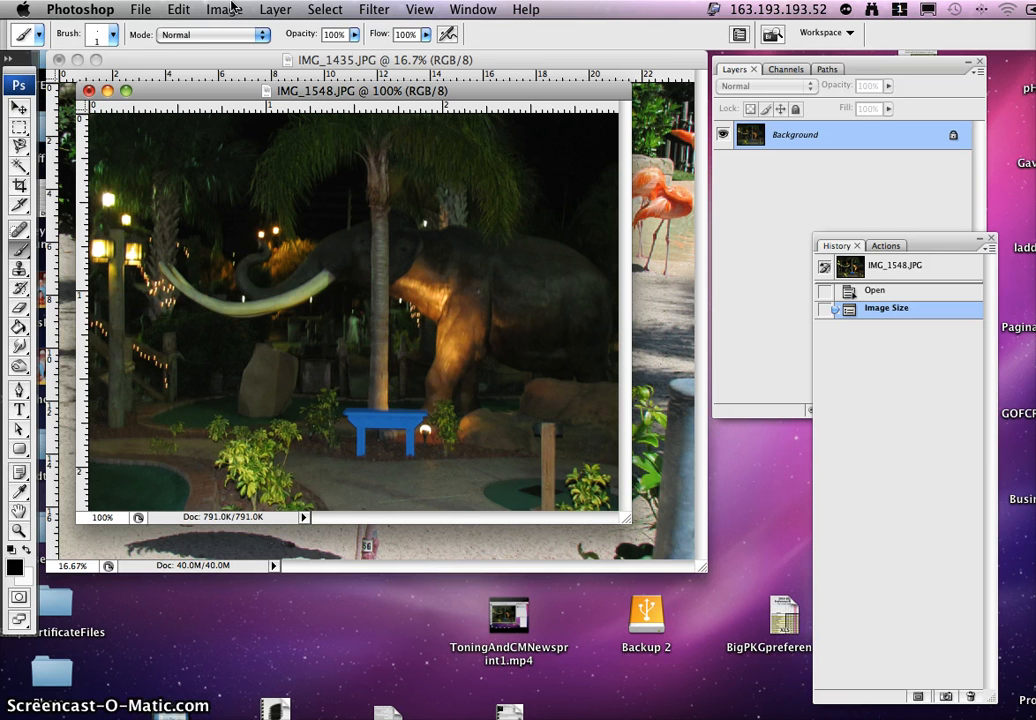
- Convert the mammoth photo's color mode to CMYK Color
left_click(228, 9)
mouse_move(238, 30)
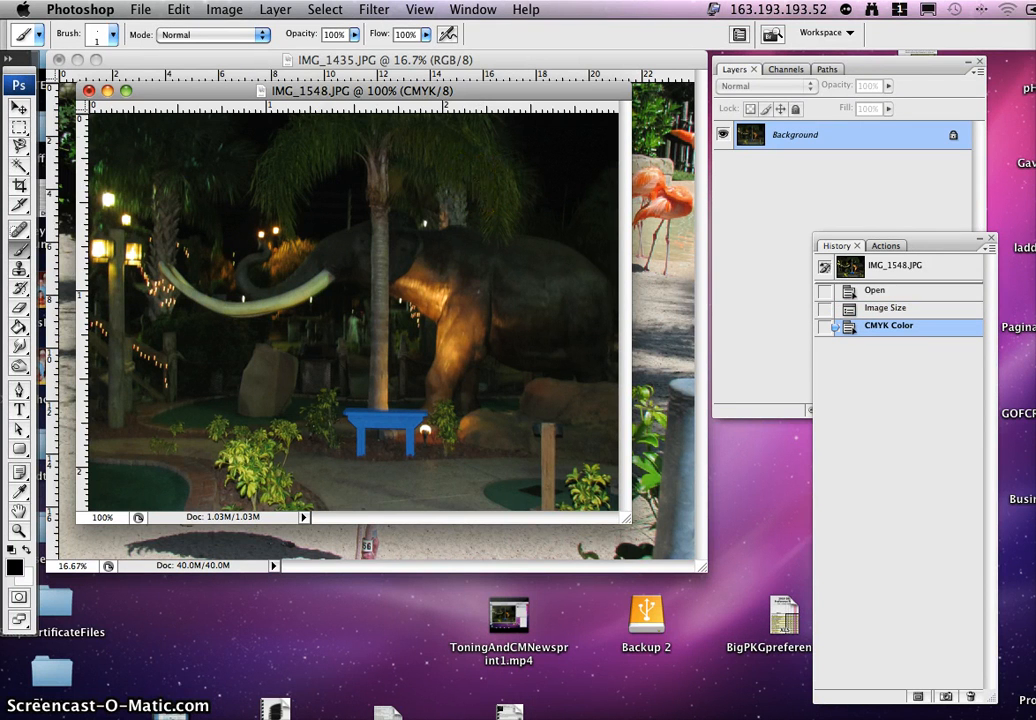
left_click(223, 10)
mouse_move(220, 30)
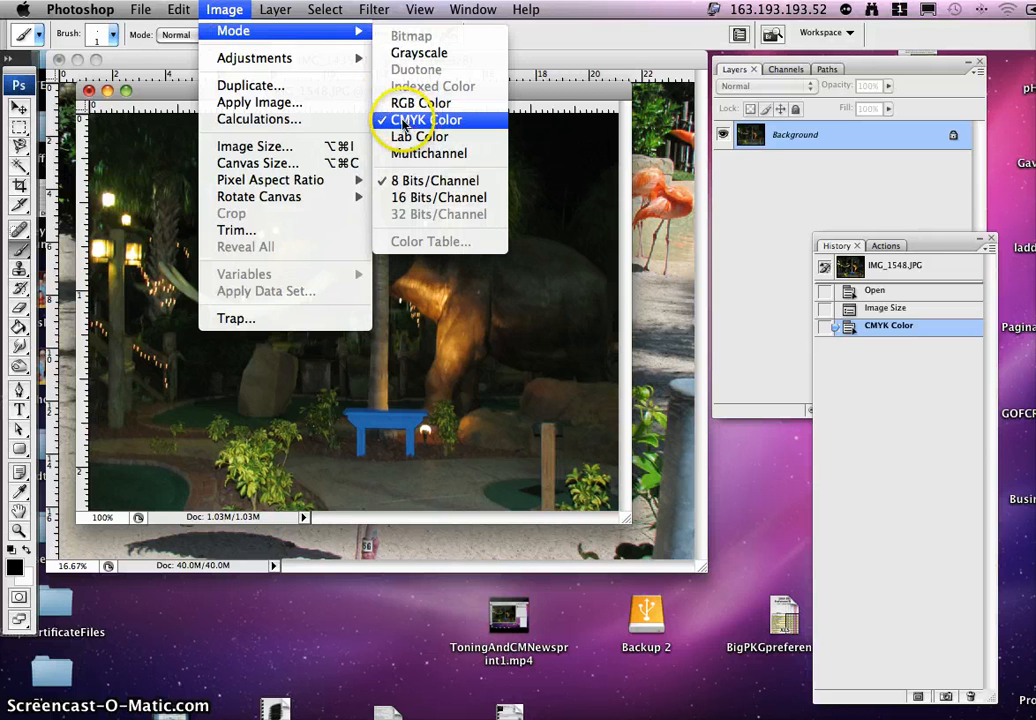
left_click(418, 121)
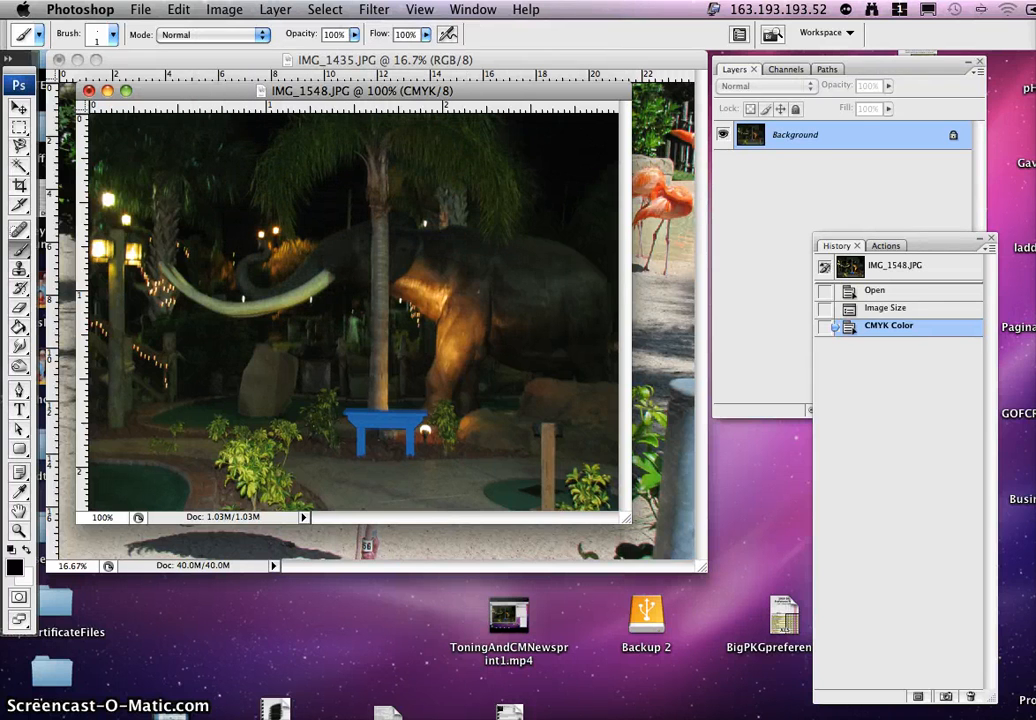
- Assign the SNAP 200 2 color profile to the mammoth photo, comparing the image with the preview off and on
left_click(178, 9)
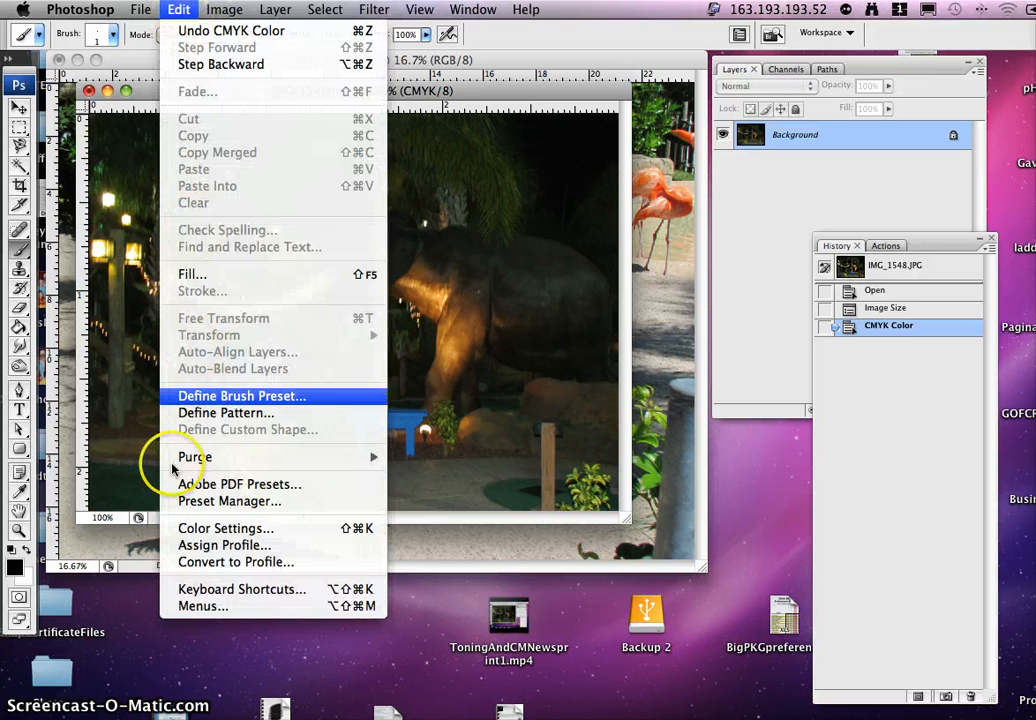
left_click(216, 552)
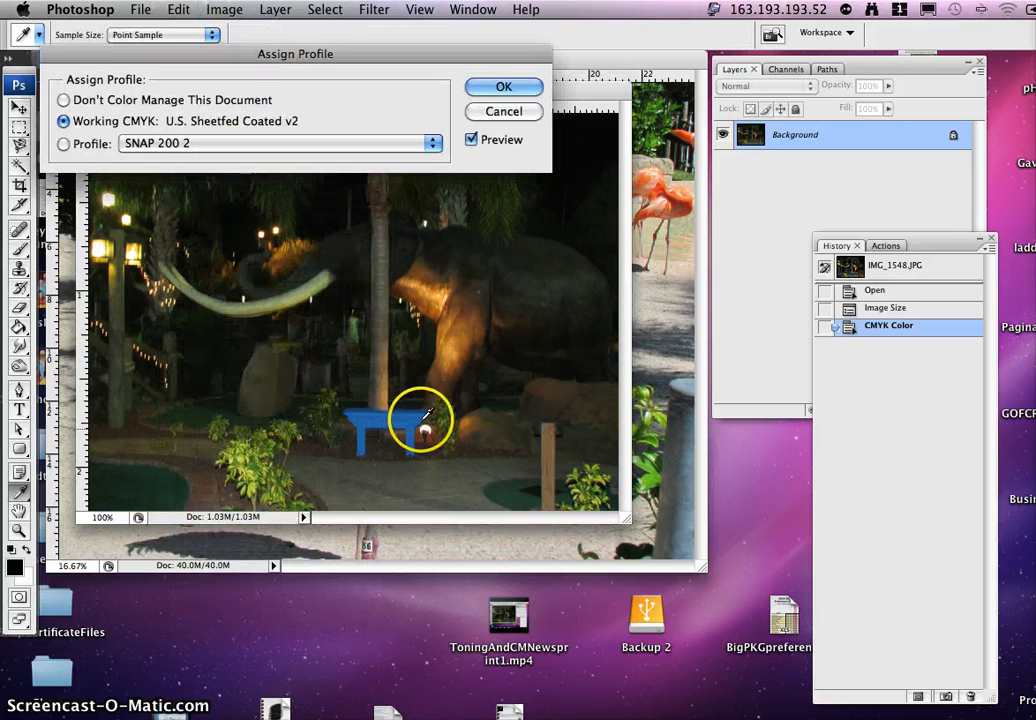
left_click_drag(178, 56, 232, 532)
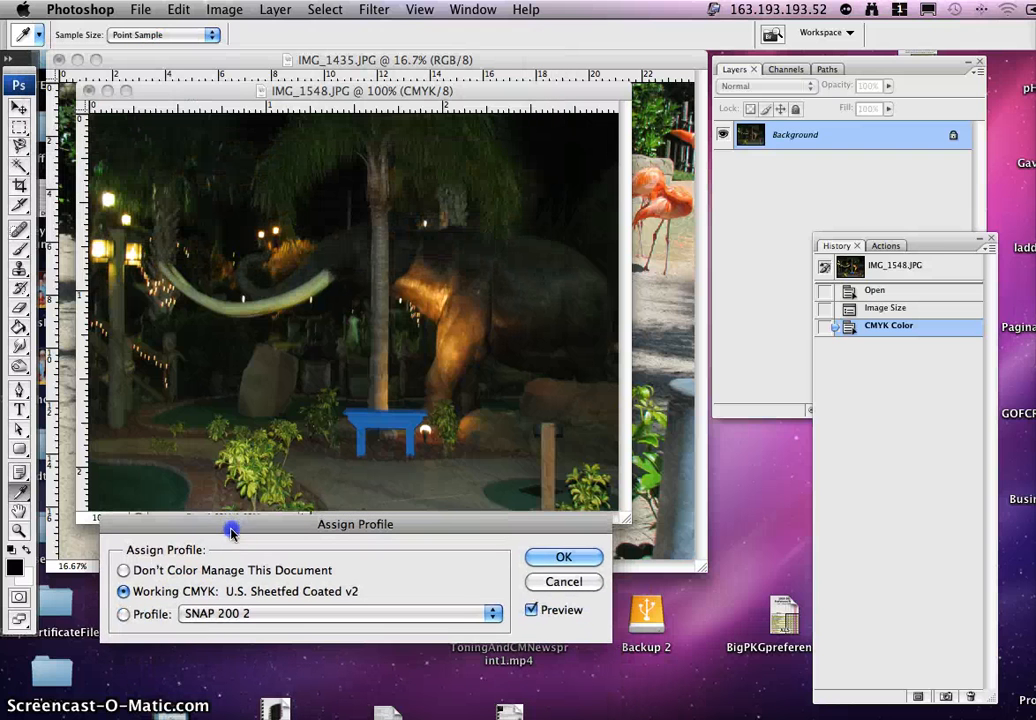
left_click(123, 614)
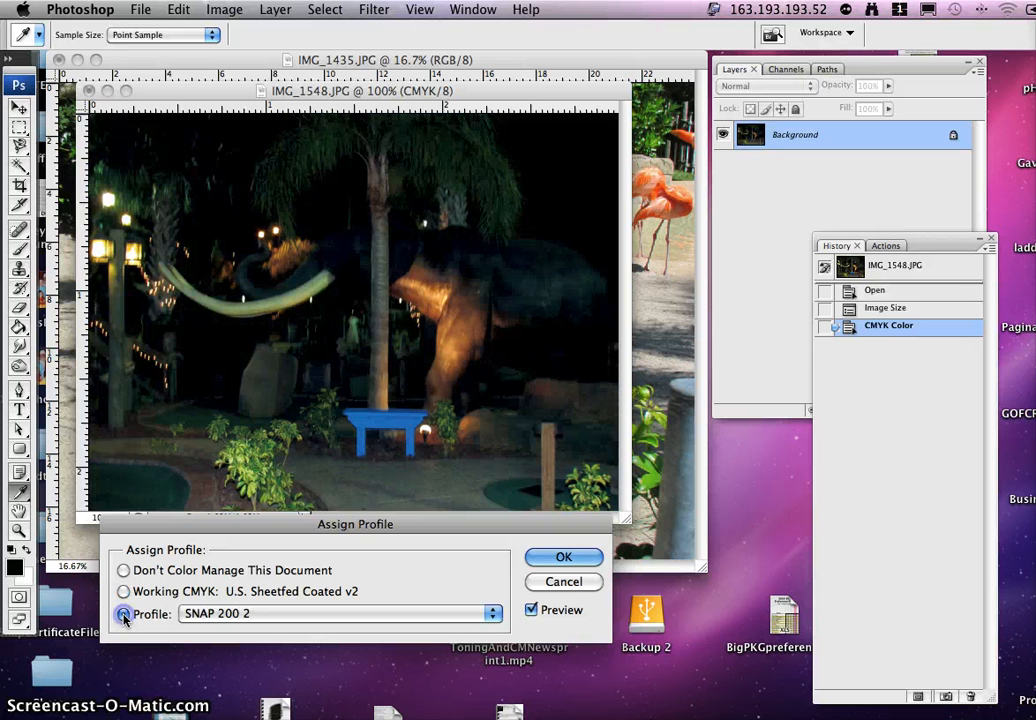
left_click(531, 610)
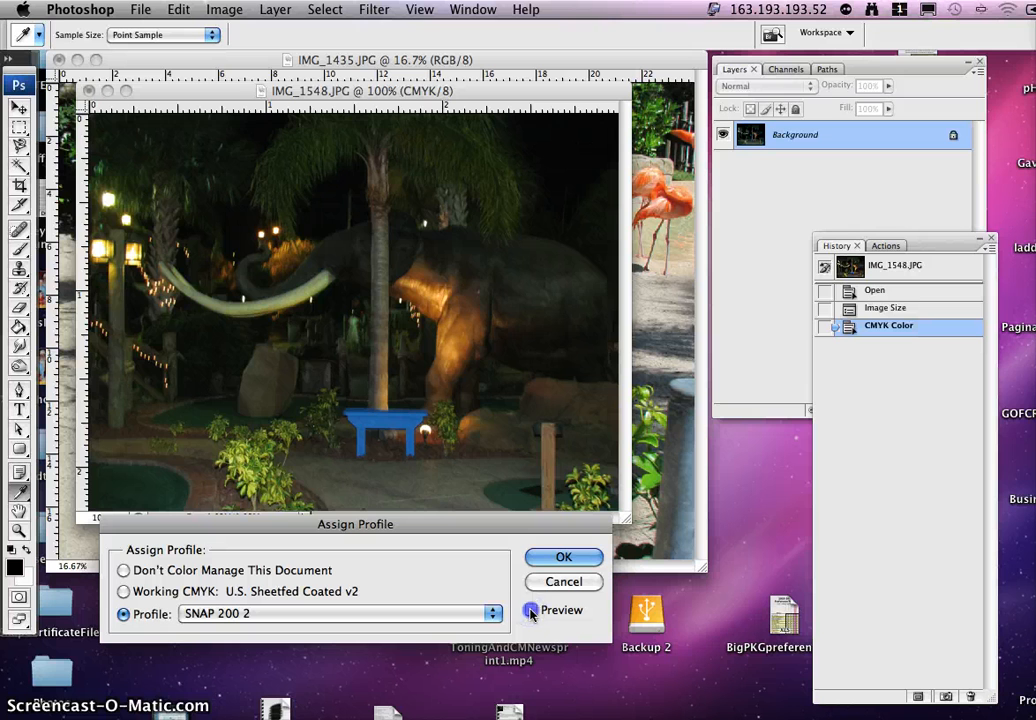
left_click(531, 611)
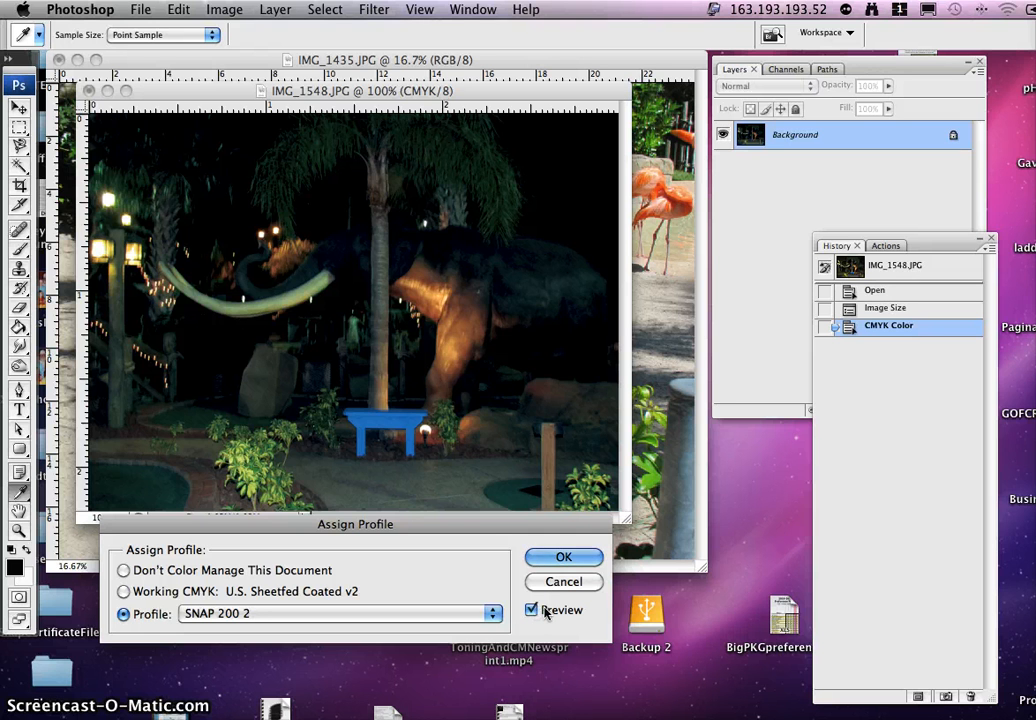
left_click(565, 556)
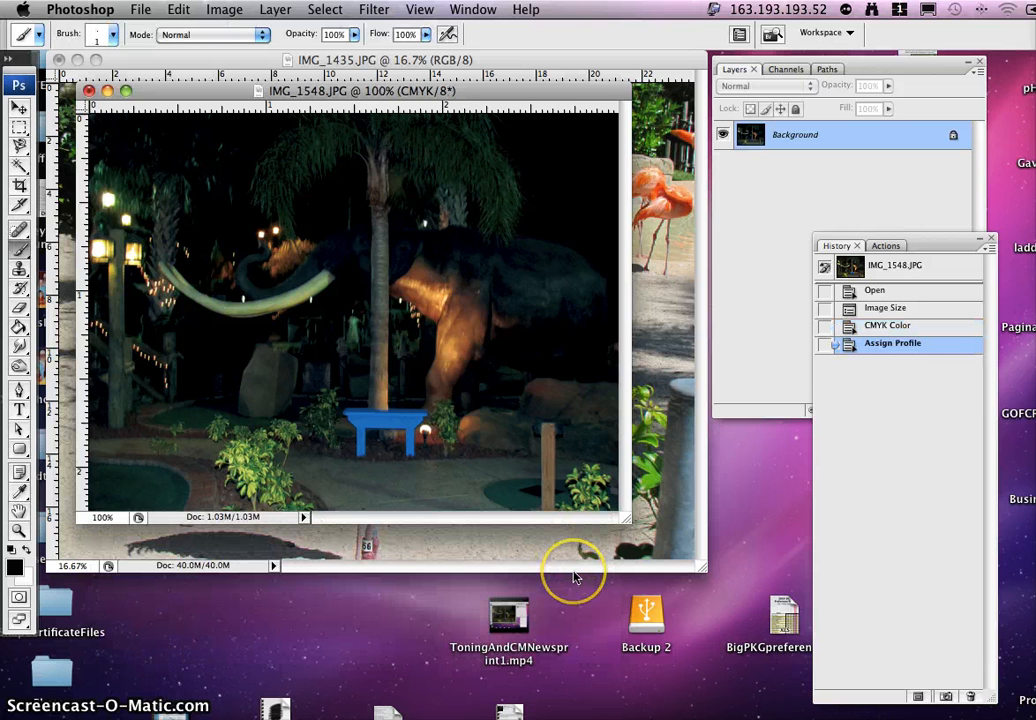